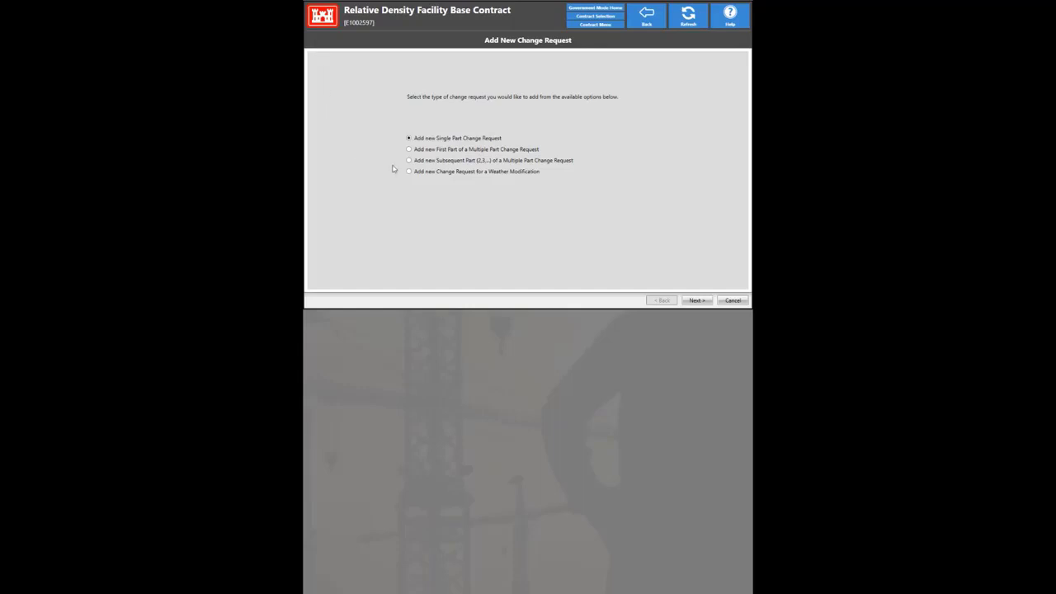
- Start a new change request for a weather modification covering the contract period from 1/1/2021 through 1/31/2021
{"action": "left_click", "coordinate": [434, 174]}
{"action": "left_click", "coordinate": [694, 300]}
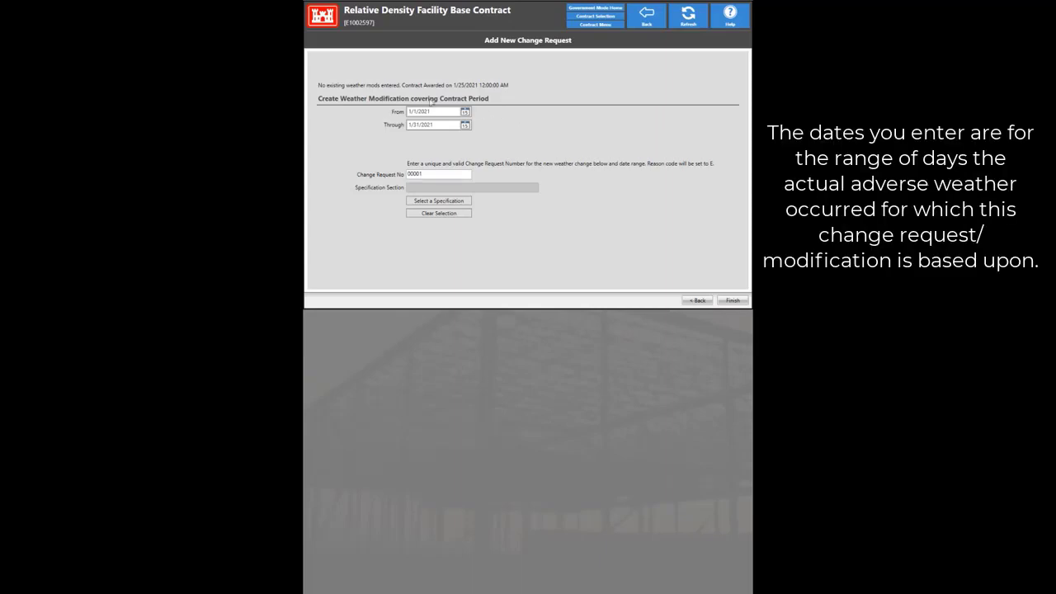
{"action": "left_click", "coordinate": [467, 113]}
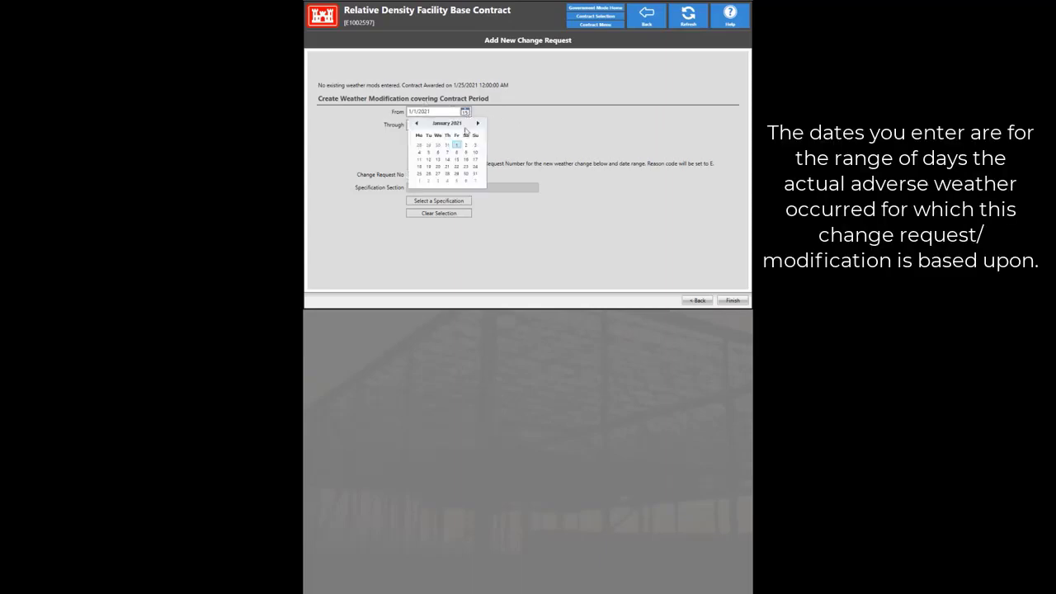
{"action": "left_click", "coordinate": [456, 146]}
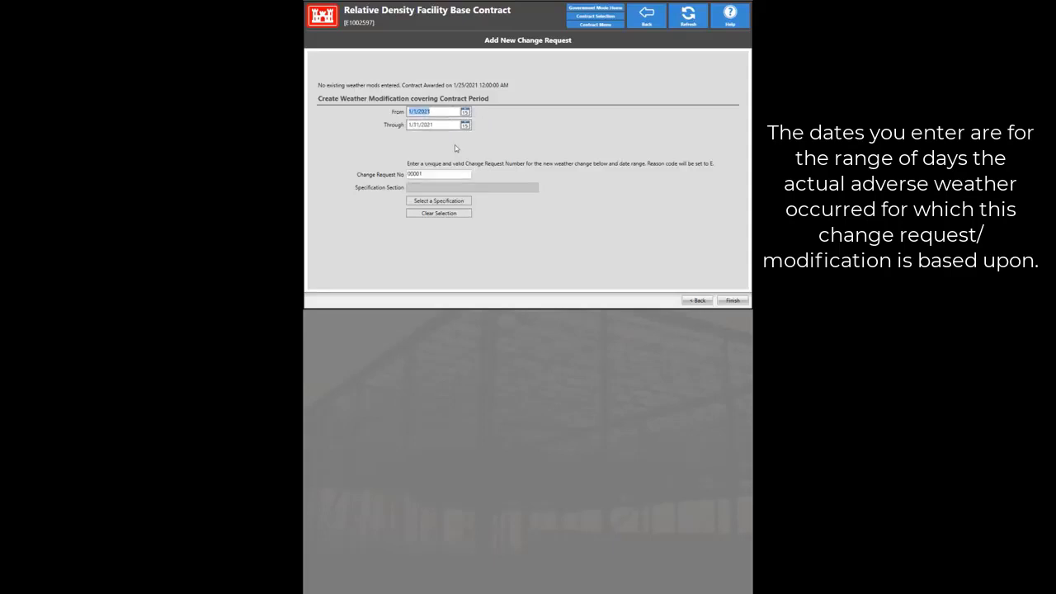
{"action": "left_click", "coordinate": [467, 126]}
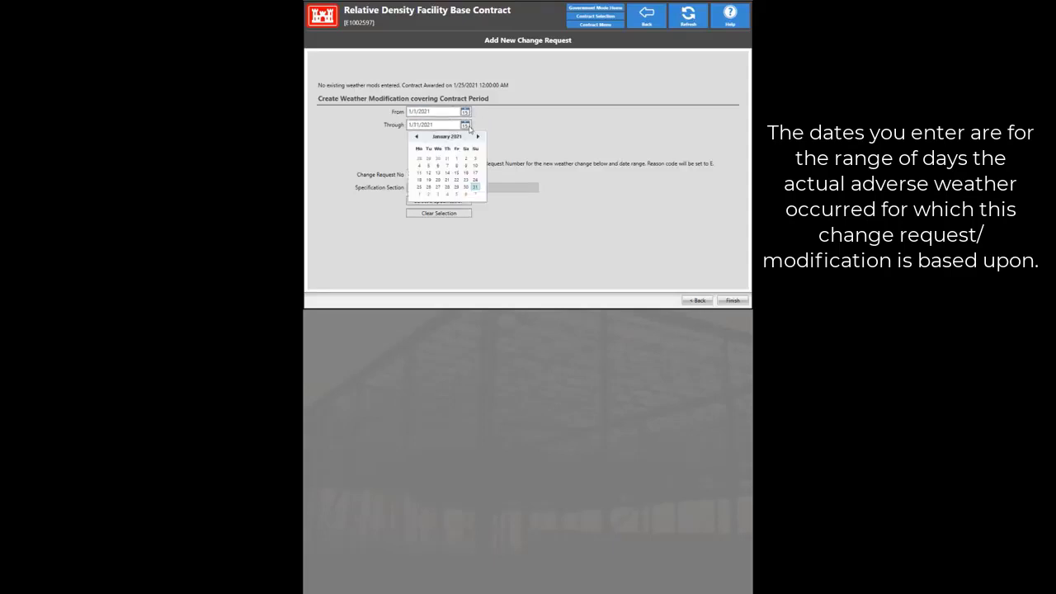
{"action": "left_click", "coordinate": [475, 187]}
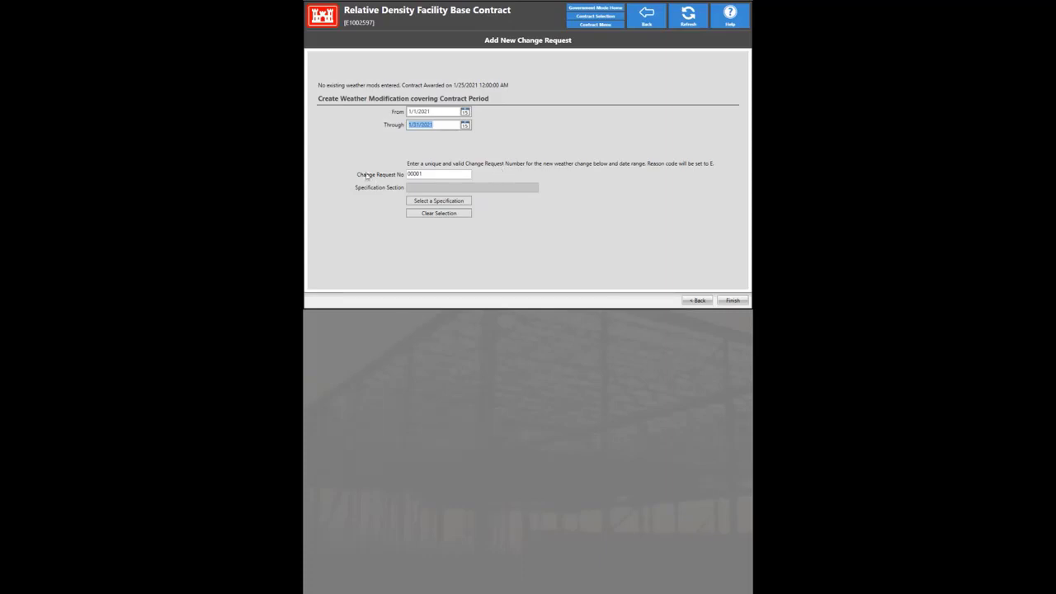
- Keep change request number 00001, check the specification section lookup without choosing a section, and finish creating the request
{"action": "left_click", "coordinate": [423, 173]}
{"action": "double_click", "coordinate": [425, 172]}
{"action": "left_click", "coordinate": [428, 205]}
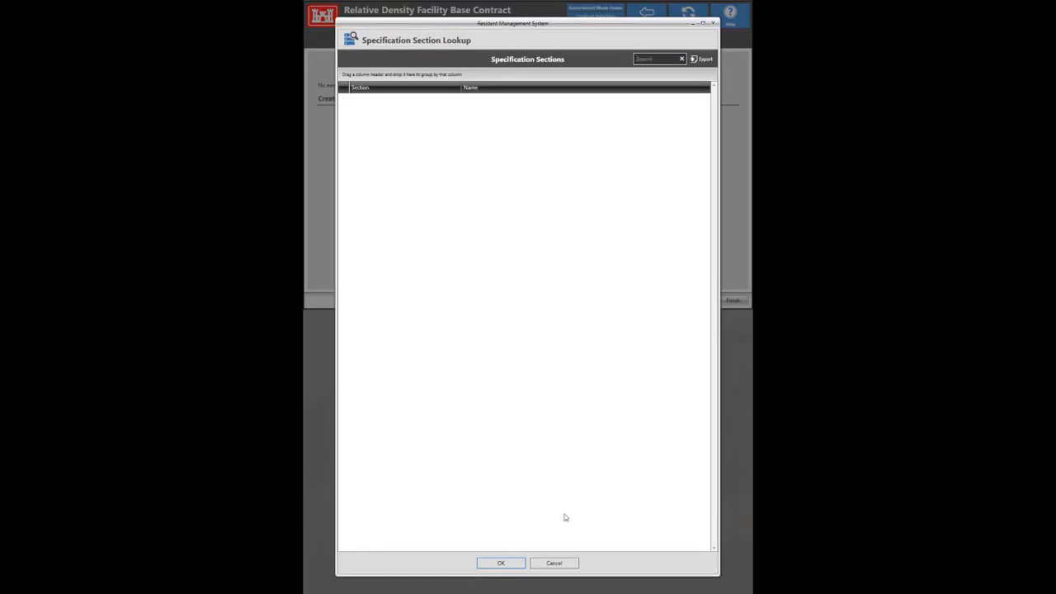
{"action": "left_click", "coordinate": [554, 562]}
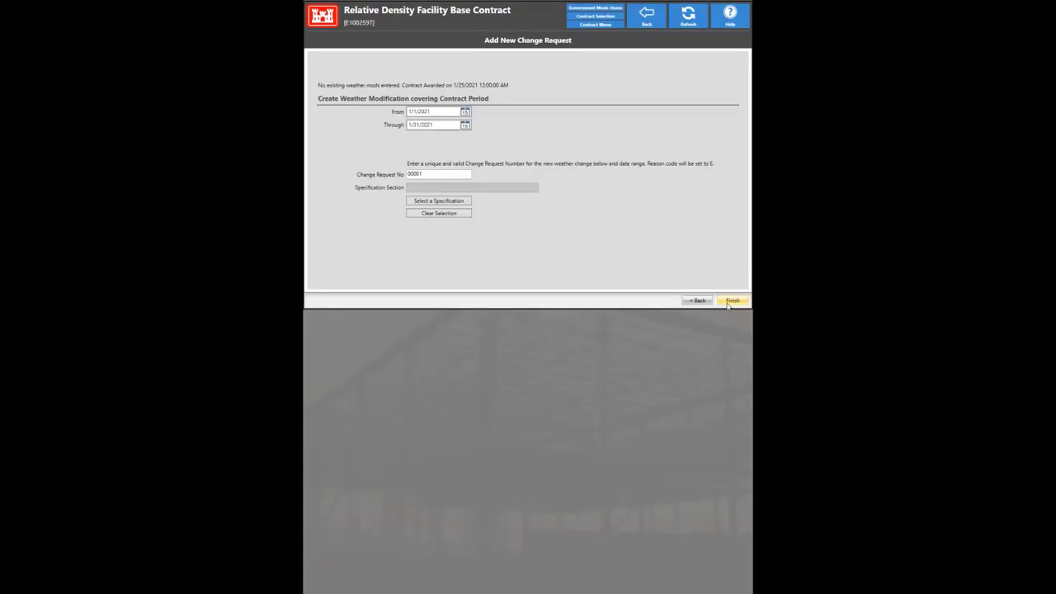
{"action": "left_click", "coordinate": [732, 301]}
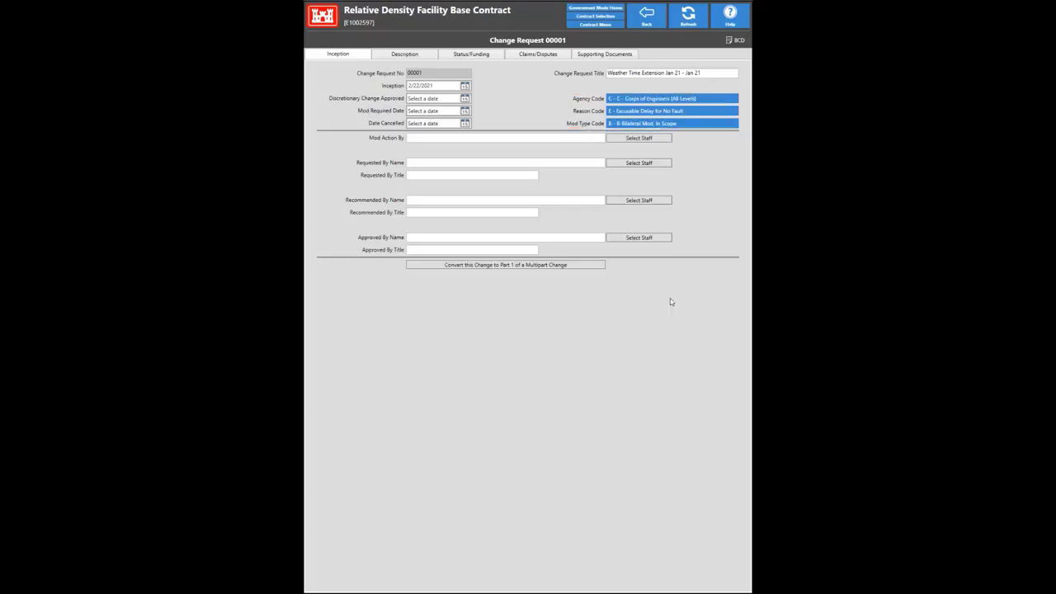
- Confirm agency code C, reason code E and mod type code B, and assign the first listed staff member as Mod Action By
{"action": "left_click", "coordinate": [698, 97]}
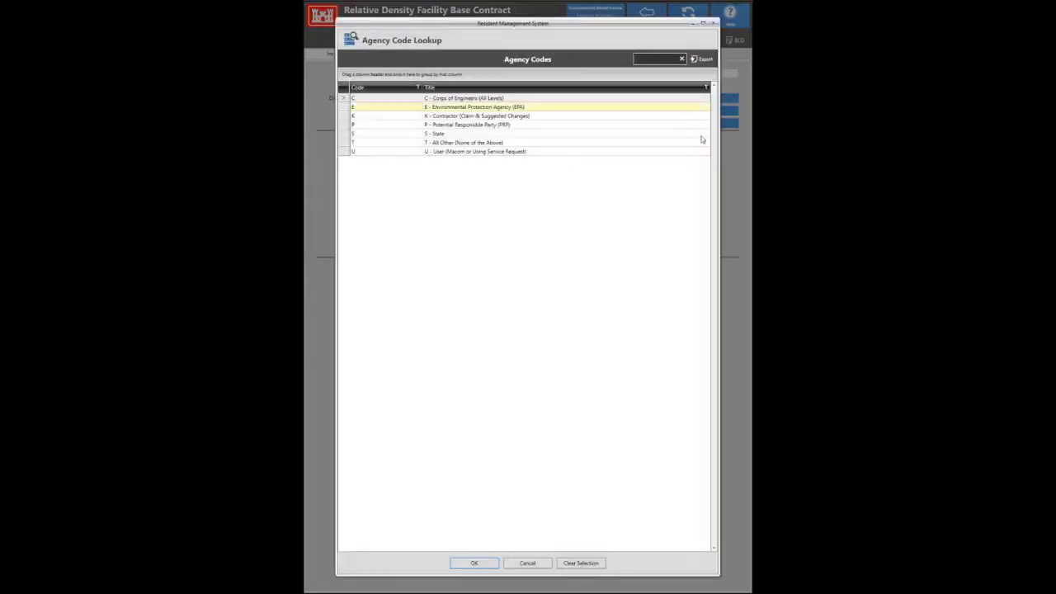
{"action": "left_click", "coordinate": [704, 135]}
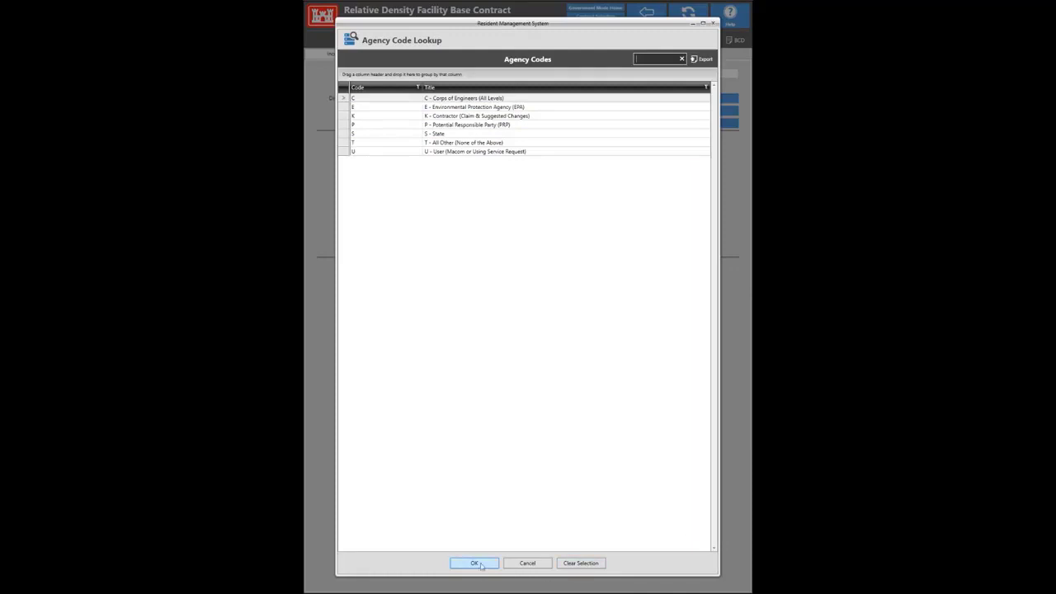
{"action": "left_click", "coordinate": [475, 563]}
{"action": "left_click", "coordinate": [653, 116]}
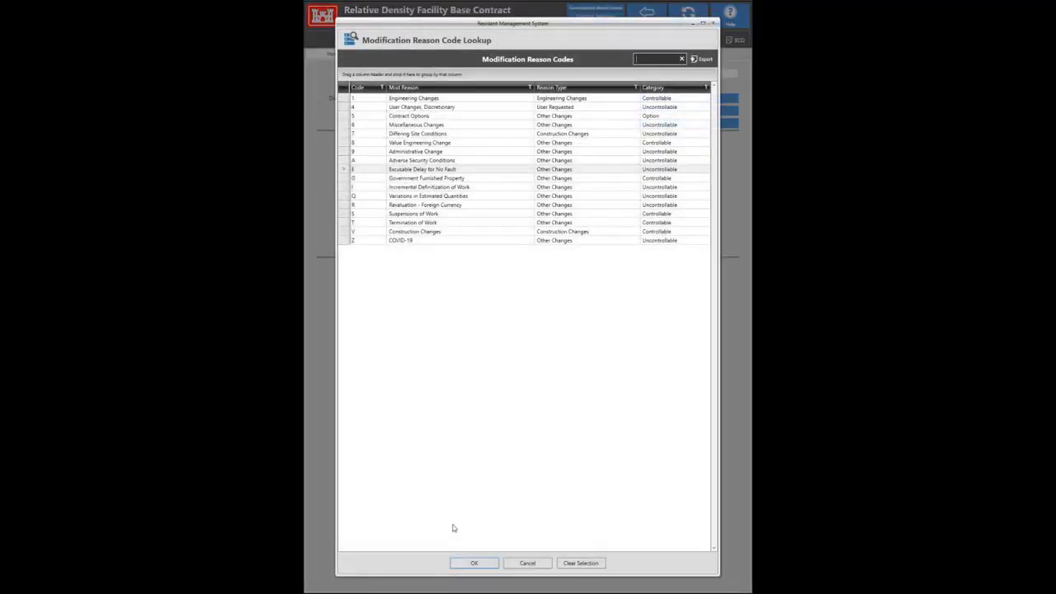
{"action": "left_click", "coordinate": [466, 562]}
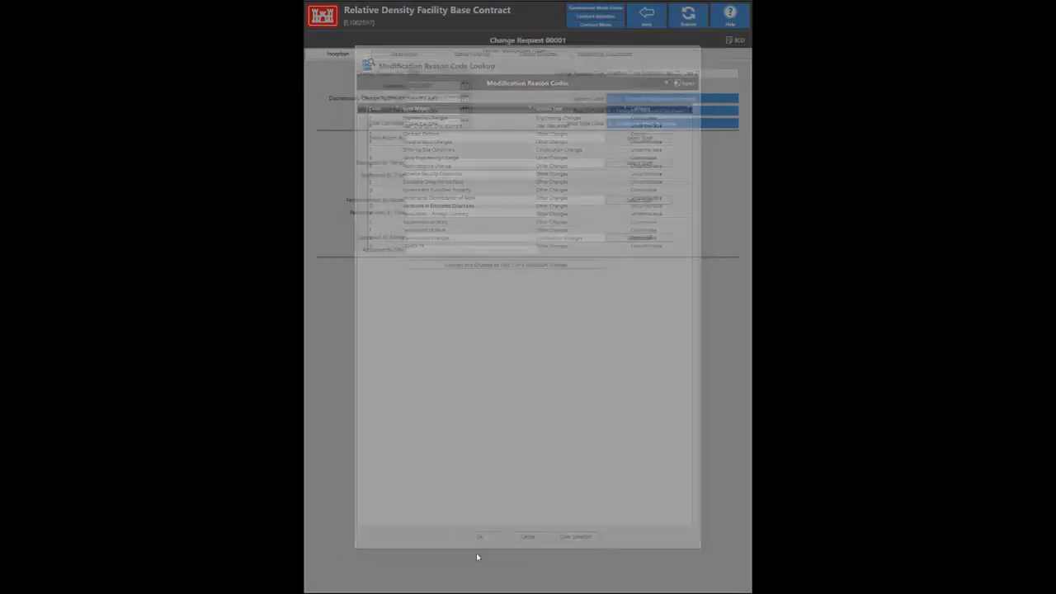
{"action": "left_click", "coordinate": [650, 126]}
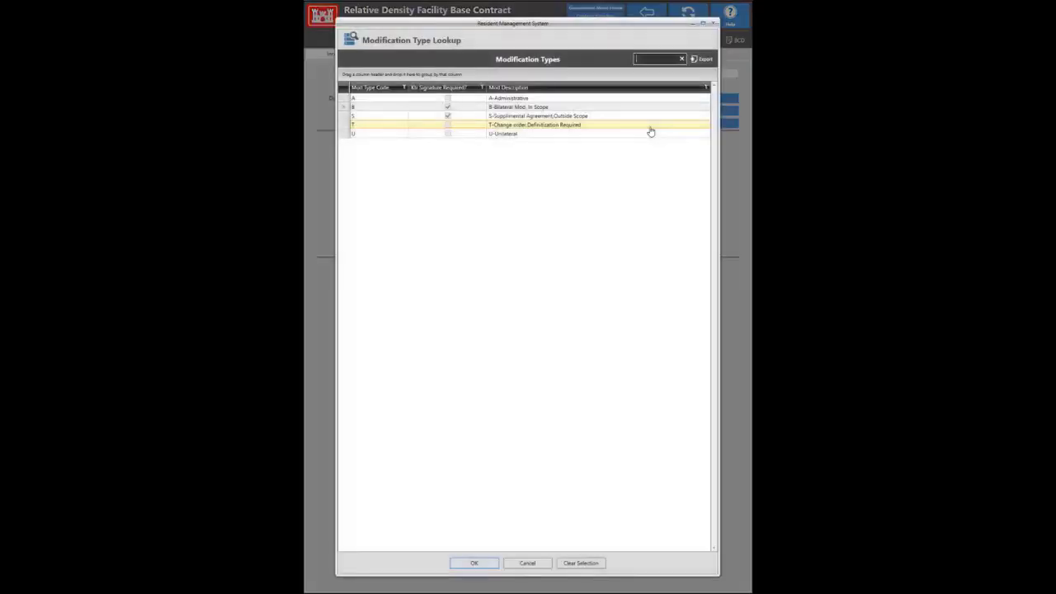
{"action": "left_click", "coordinate": [466, 563]}
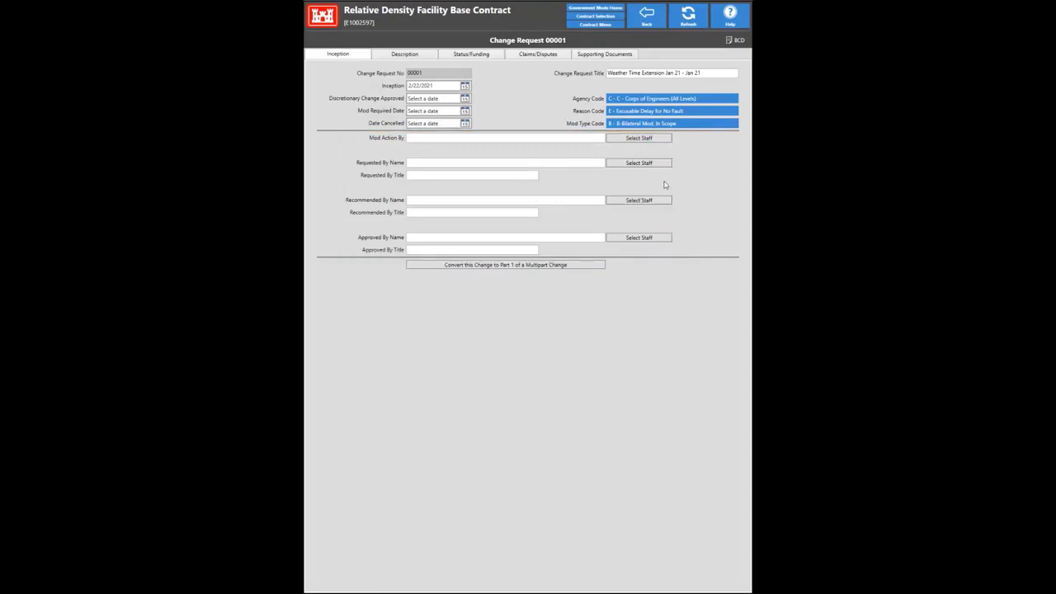
{"action": "left_click", "coordinate": [652, 142]}
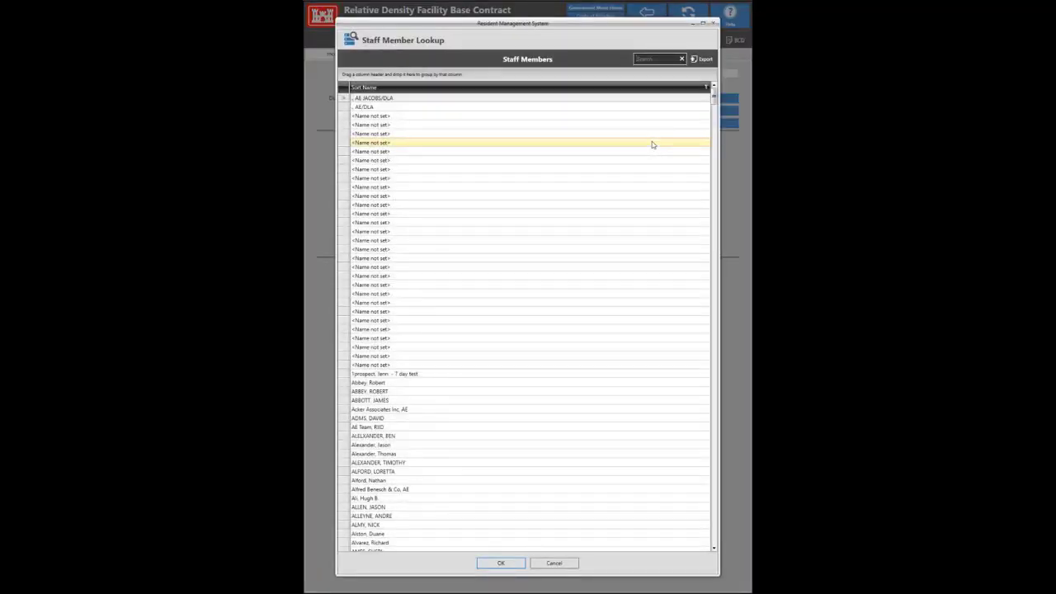
{"action": "left_click", "coordinate": [520, 563]}
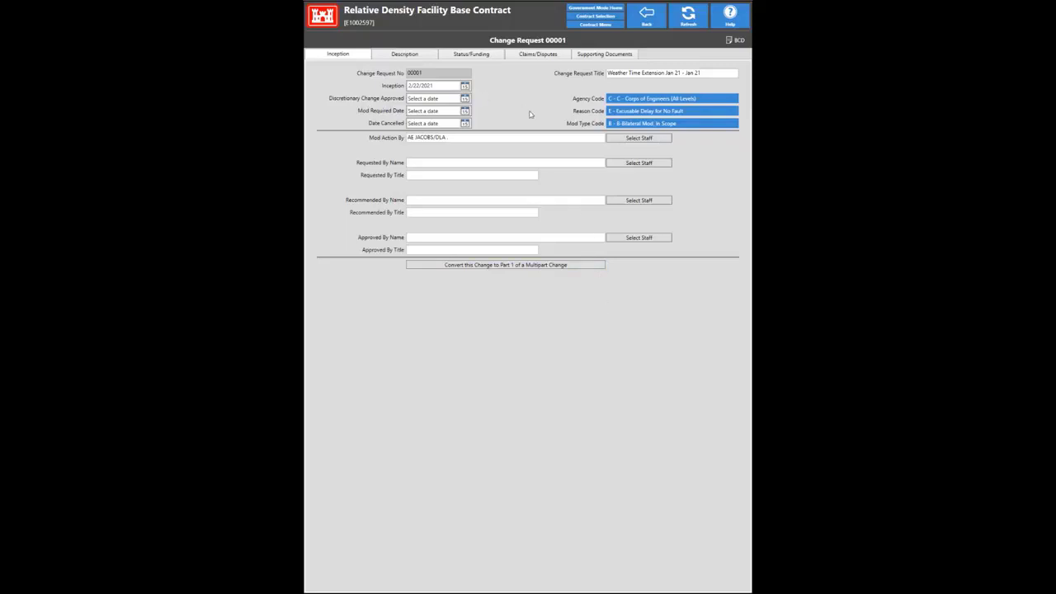
- Review the details of the weather time extension's description item, including its description of and necessity for change
{"action": "left_click", "coordinate": [405, 55]}
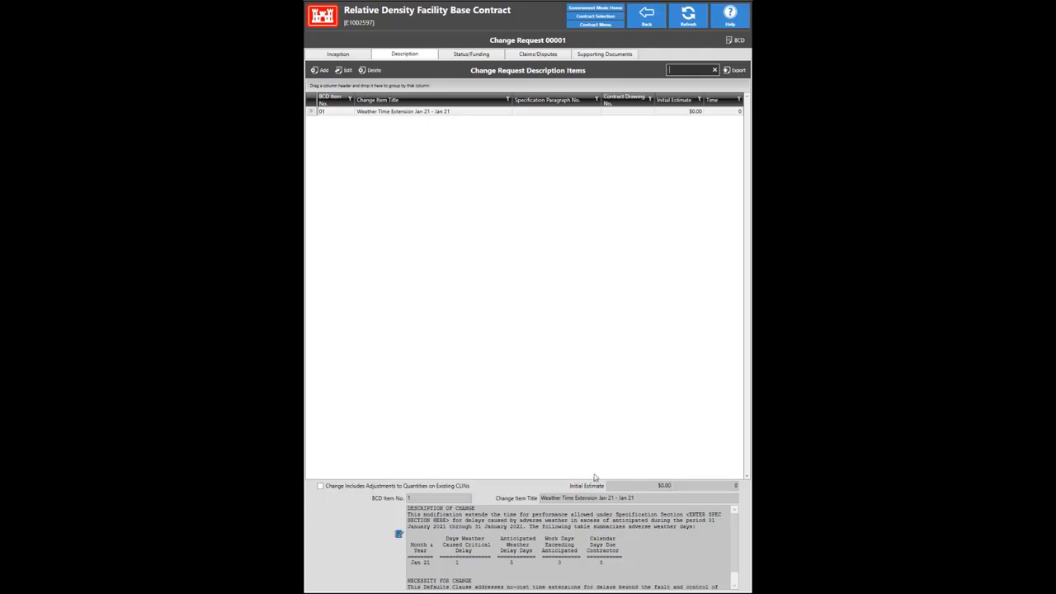
{"action": "left_click", "coordinate": [605, 111]}
{"action": "double_click", "coordinate": [604, 112]}
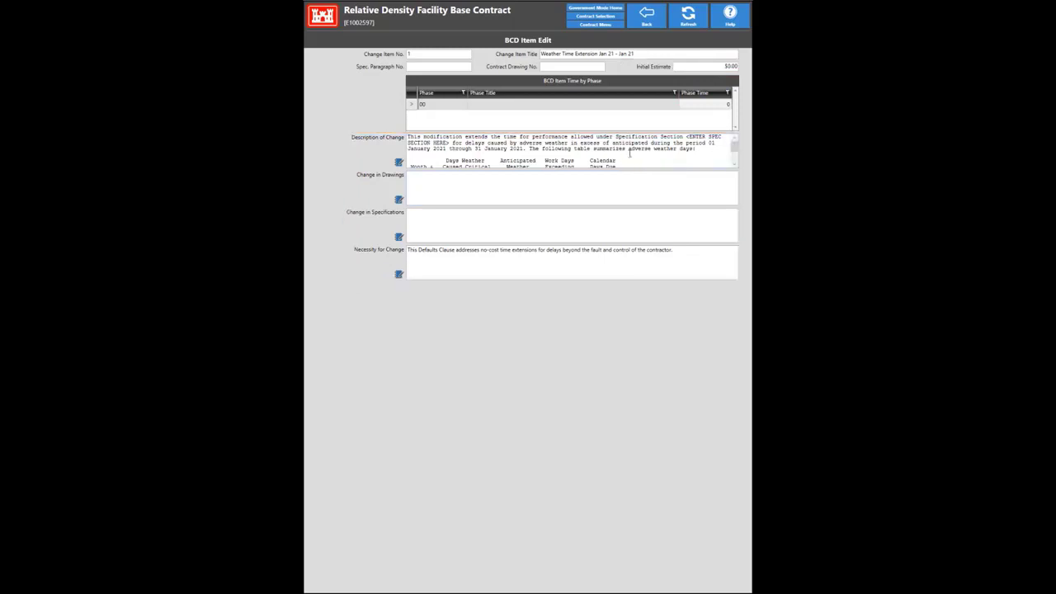
{"action": "left_click", "coordinate": [648, 16]}
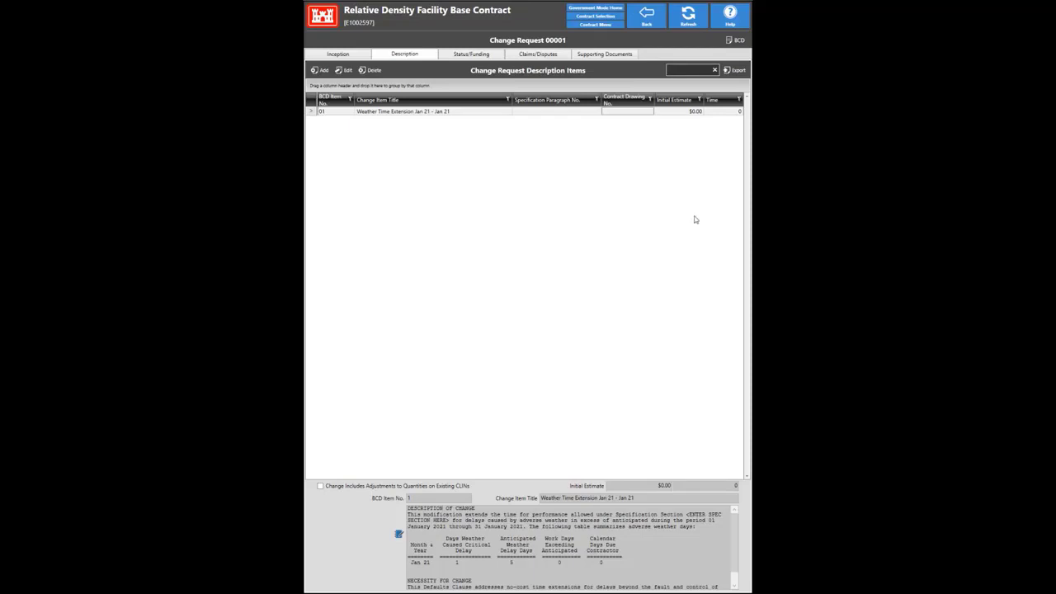
- Set the BCD completion date to 2/22/2021 and the change request/funding status to (5) - Approved
{"action": "left_click", "coordinate": [496, 56]}
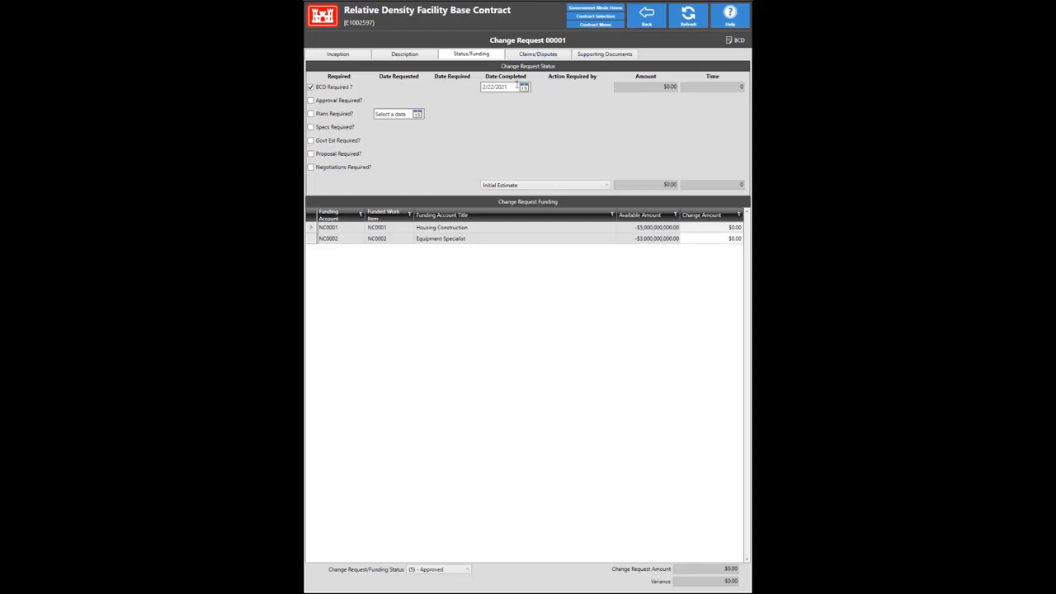
{"action": "left_click", "coordinate": [526, 88]}
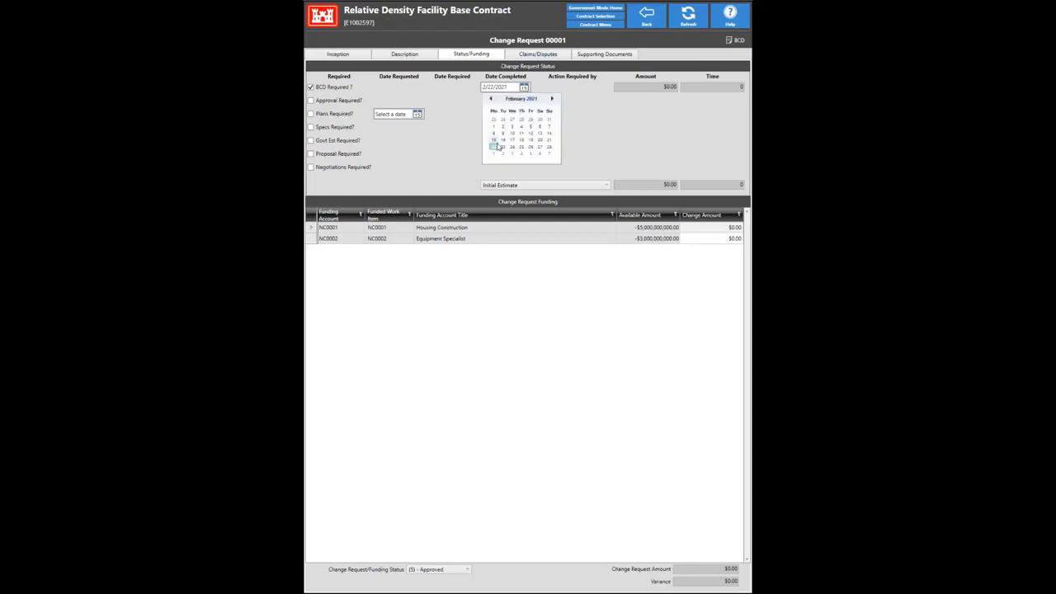
{"action": "left_click", "coordinate": [498, 147]}
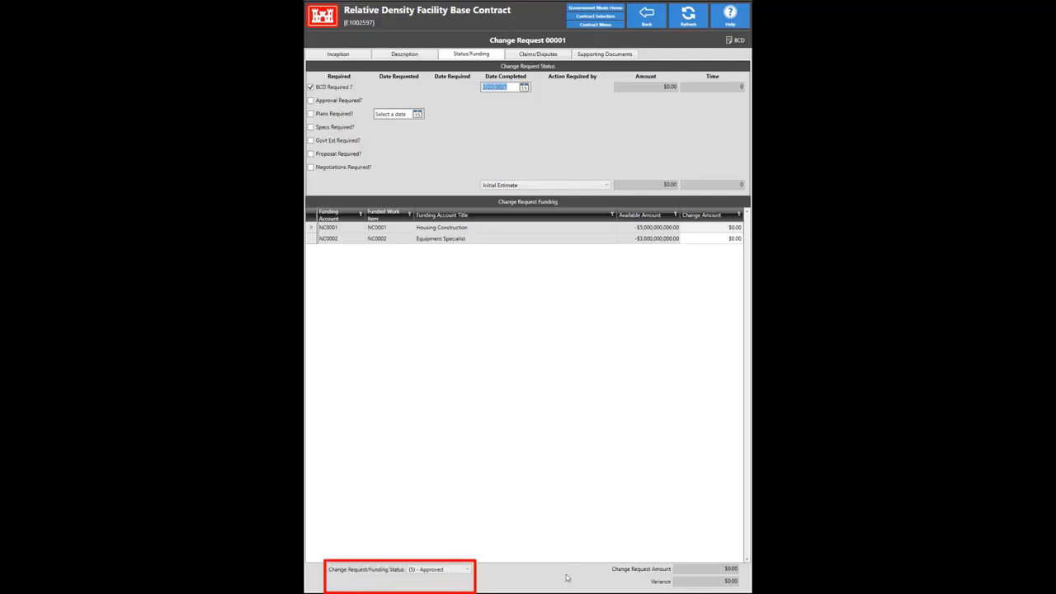
{"action": "left_click", "coordinate": [468, 571]}
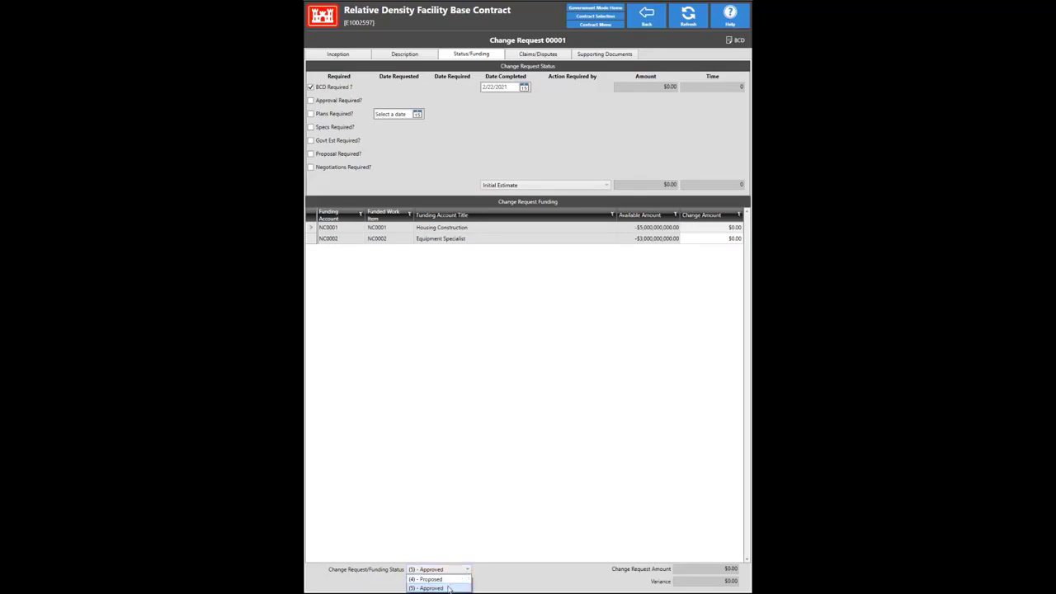
{"action": "left_click", "coordinate": [449, 589]}
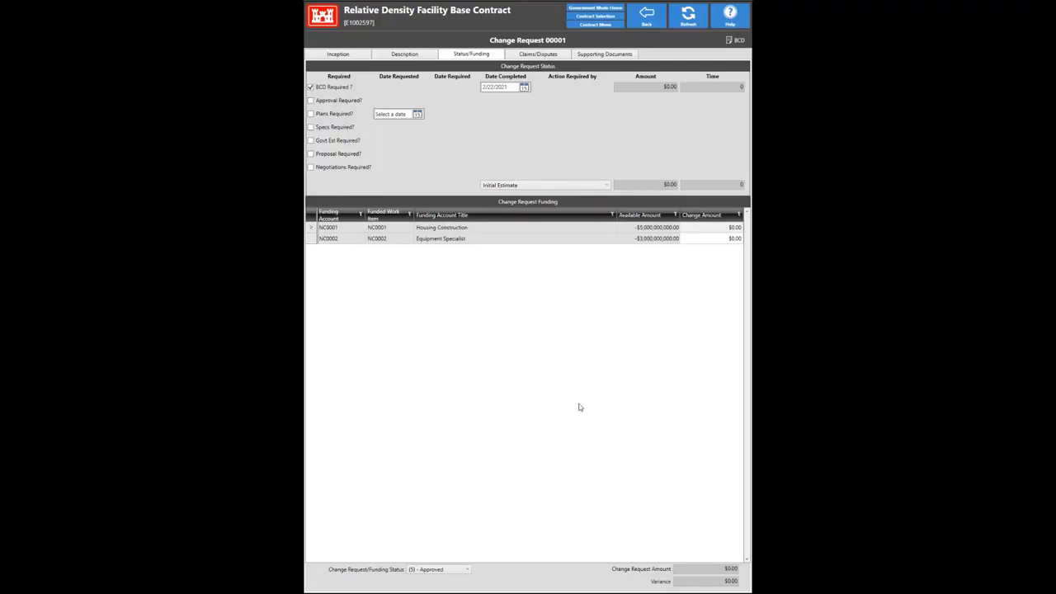
- Check the change request's contractor claims/disputes and its supporting documents
{"action": "left_click", "coordinate": [548, 56]}
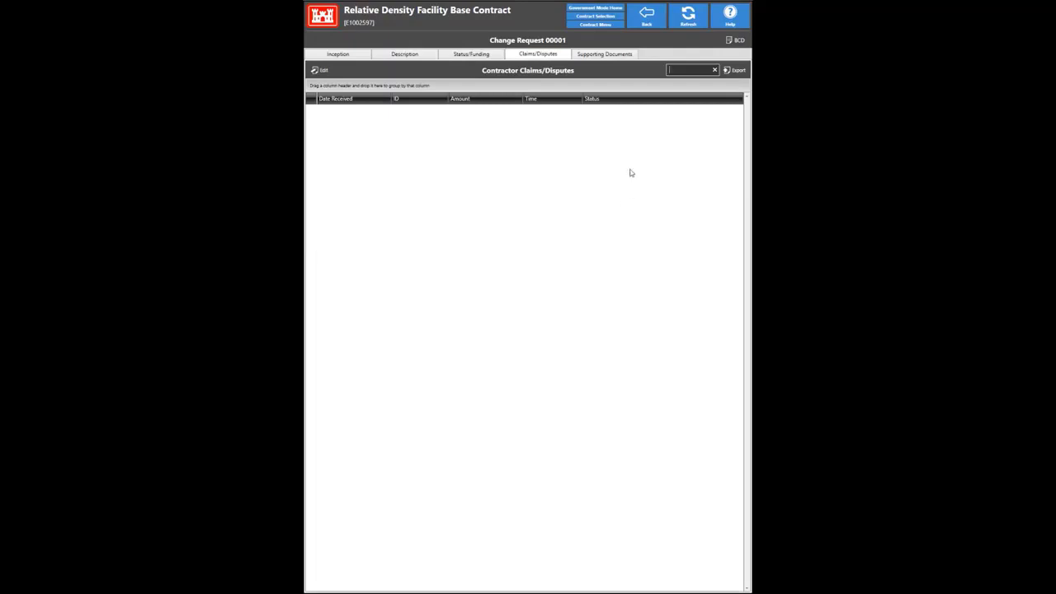
{"action": "left_click", "coordinate": [619, 58]}
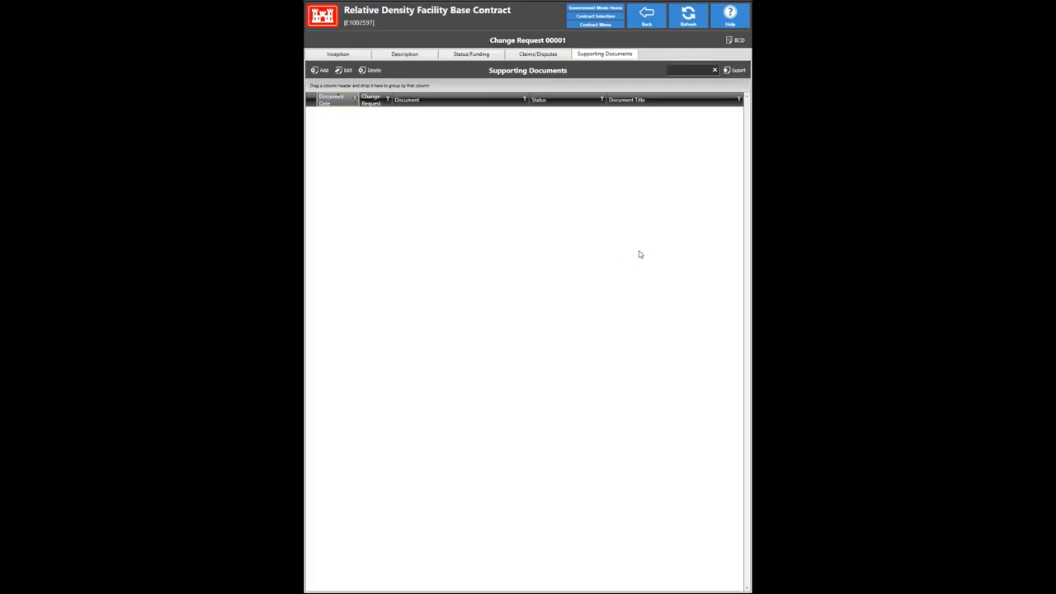
- Leave the change request, return to the contract menu, and open Contract Changes
{"action": "left_click", "coordinate": [635, 29]}
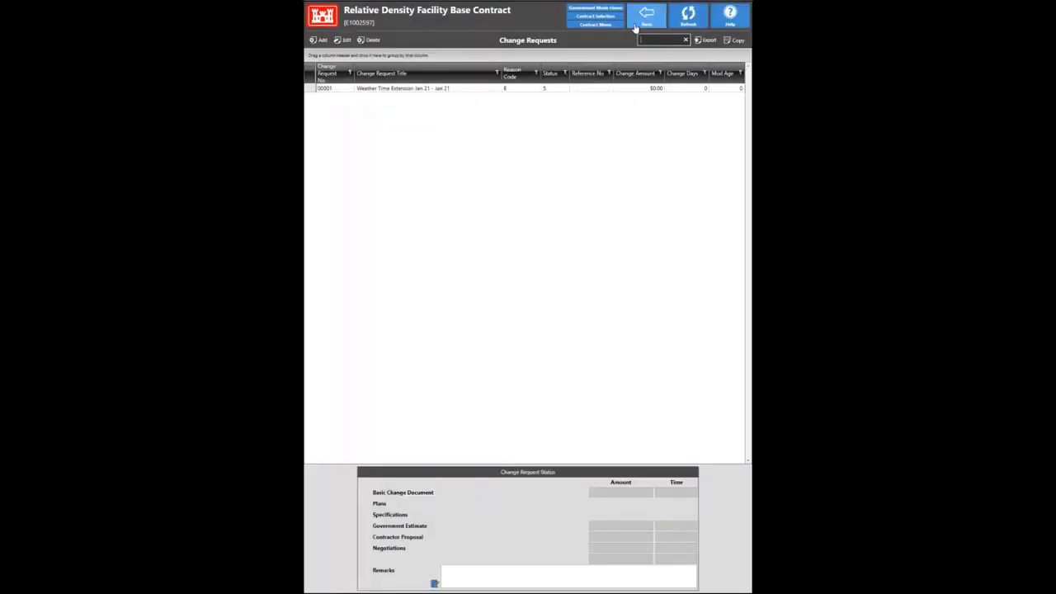
{"action": "left_click", "coordinate": [636, 29]}
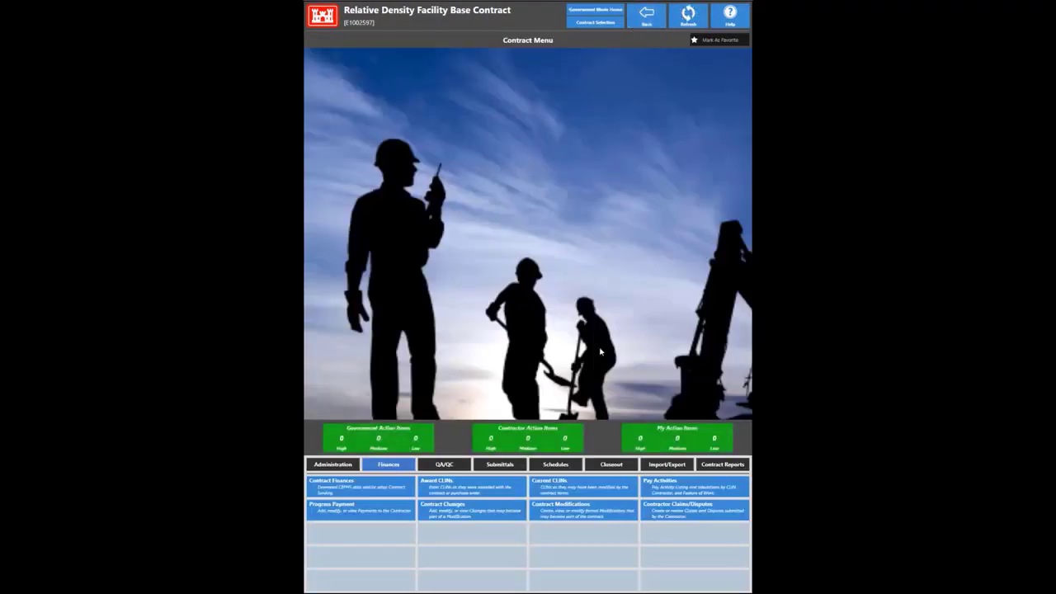
{"action": "left_click", "coordinate": [477, 517]}
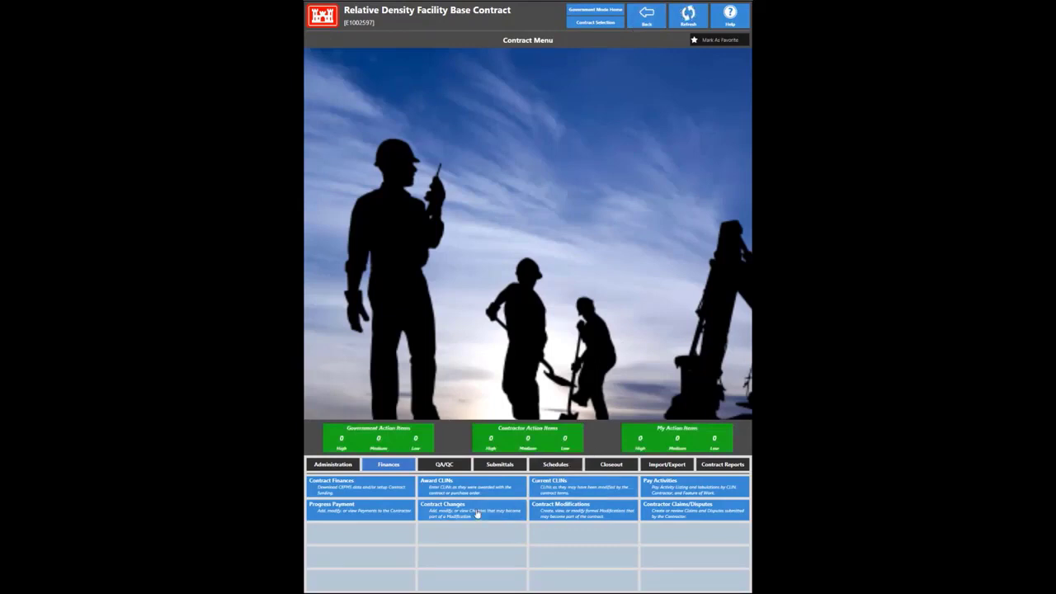